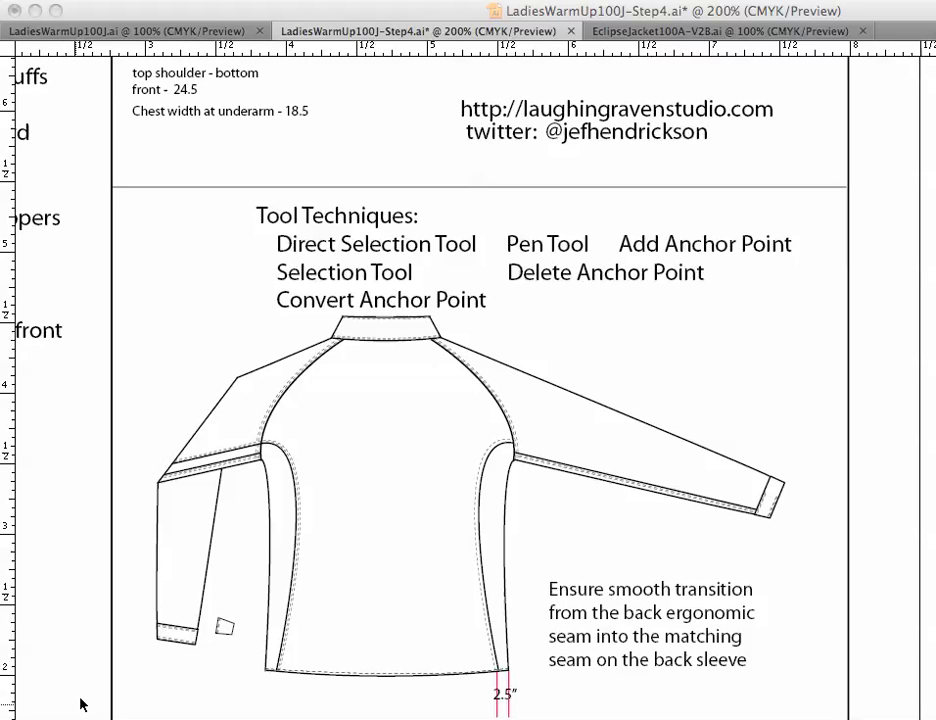
Show the hidden Tools panel, pen tear-off and panel dock, then choose the Selection tool
key("Tab")
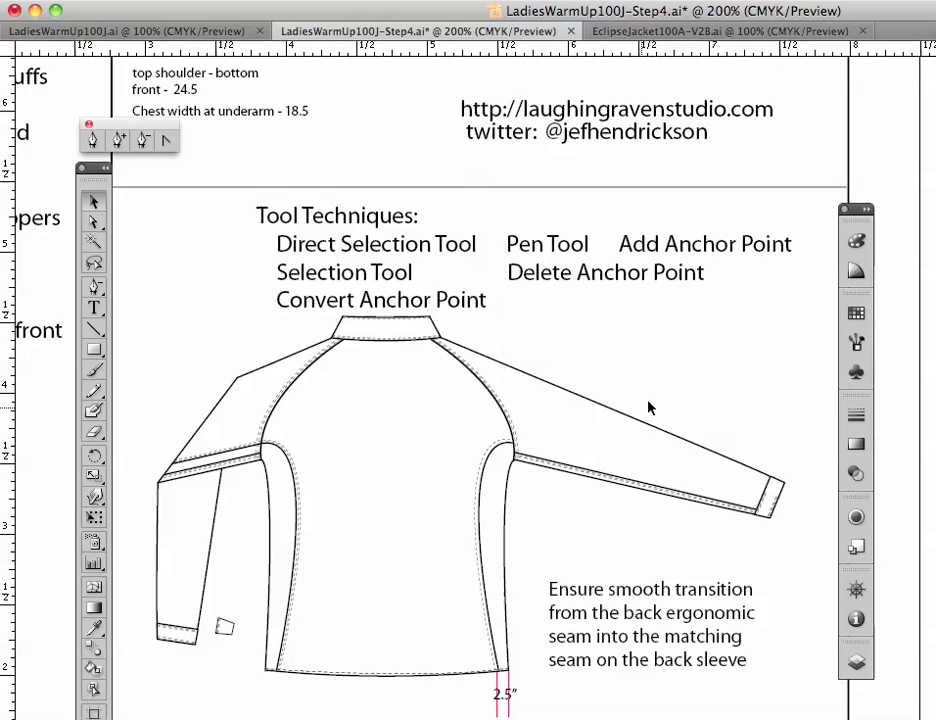
left_click(95, 203)
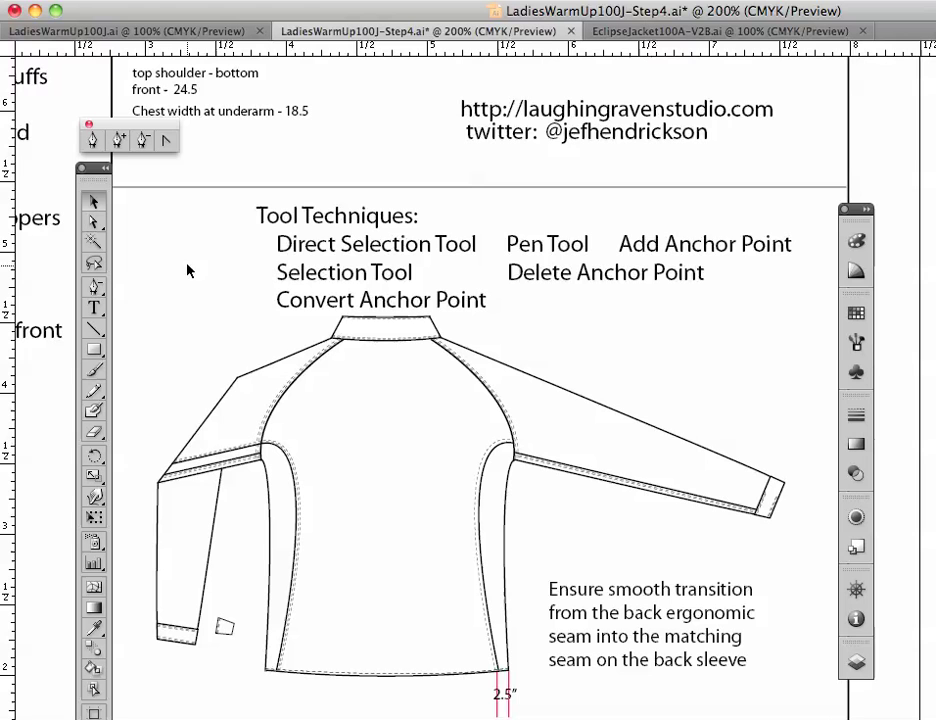
Zoom to 300% on the right sleeve and bring the back seam into view
left_click(94, 141)
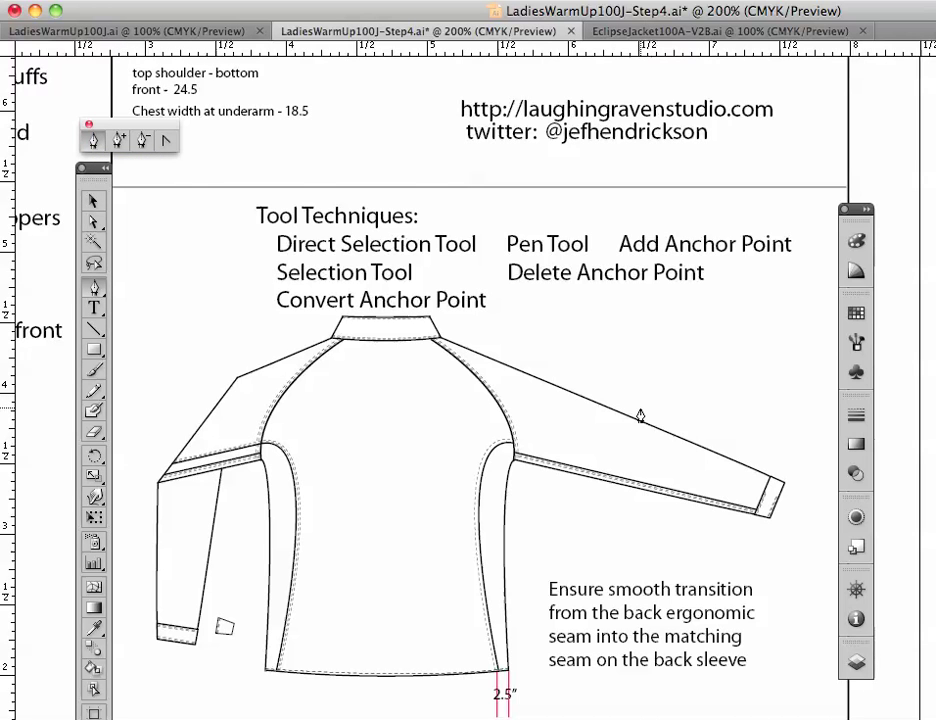
left_click(625, 476)
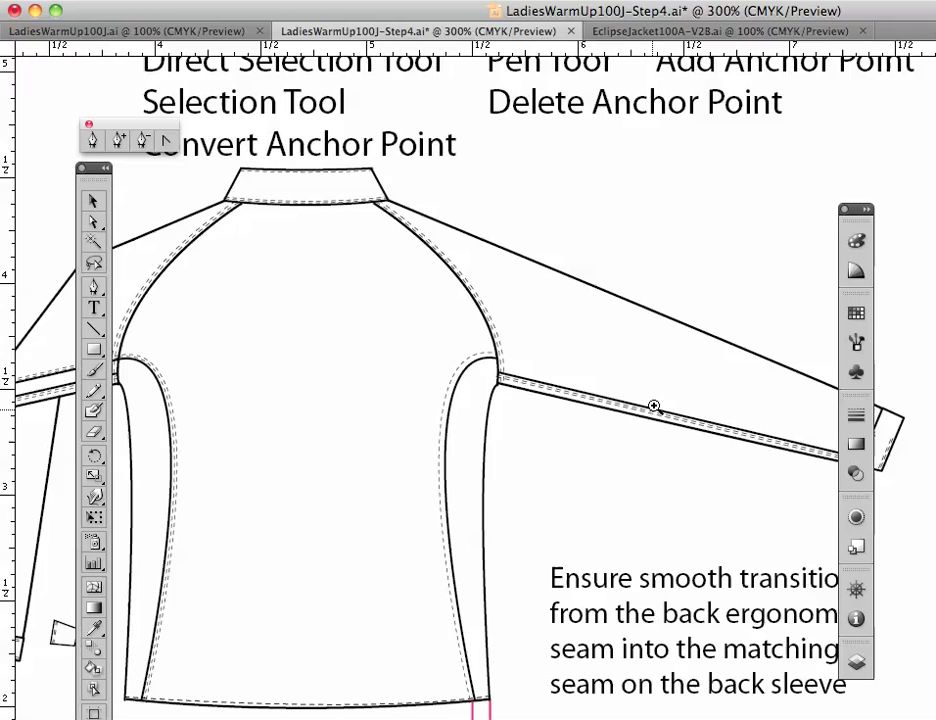
left_click_drag(654, 407, 543, 422)
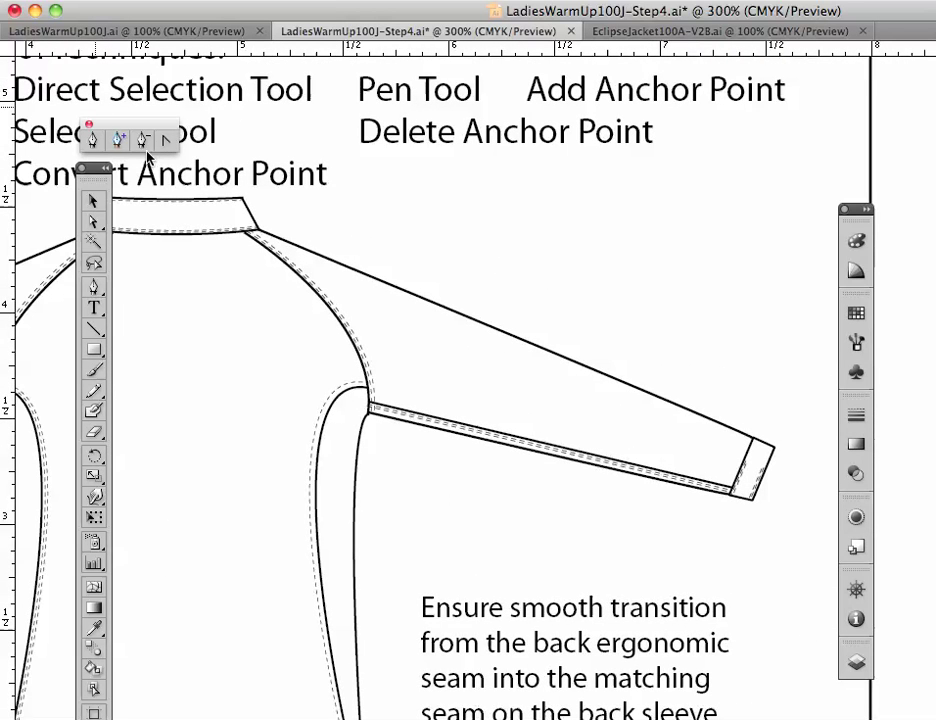
Extend the back ergonomic seam from its armhole anchor with a straight Pen line to the cuff
left_click(93, 139)
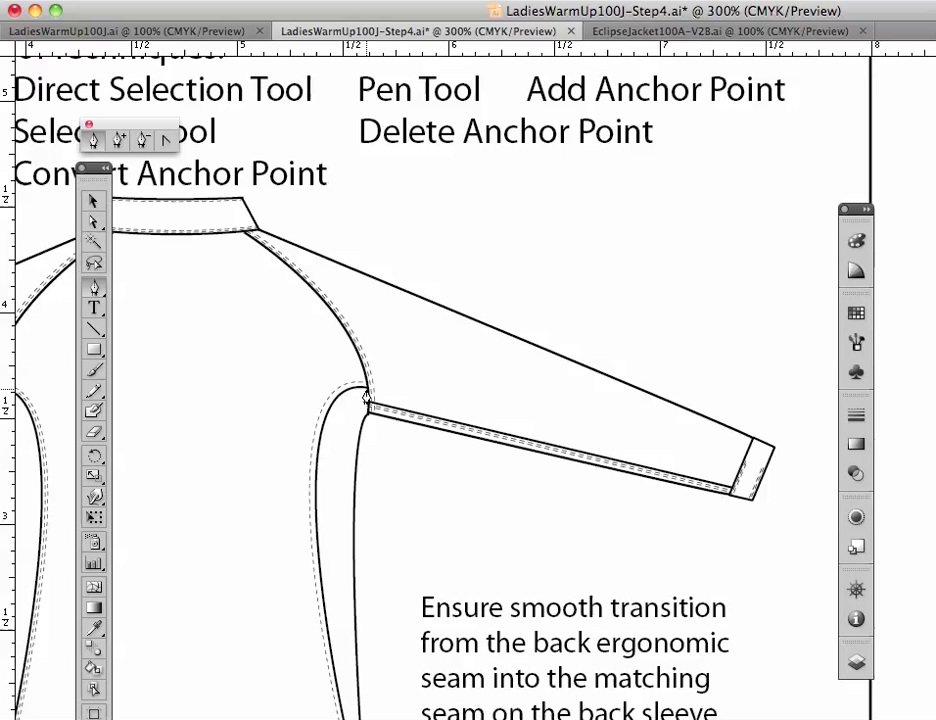
left_click_drag(367, 398, 264, 368)
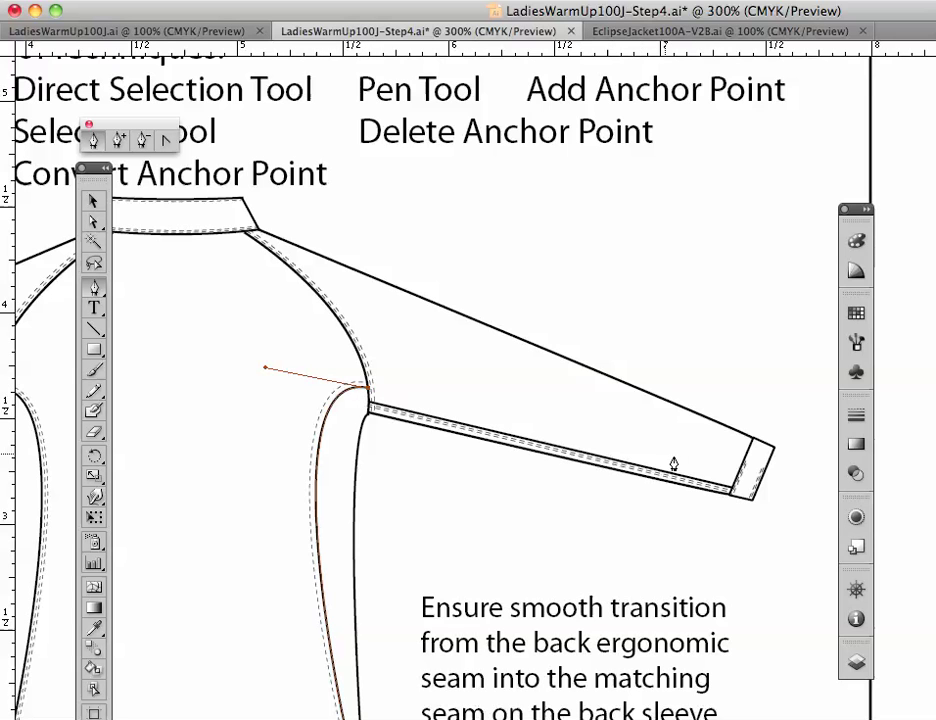
left_click(736, 483)
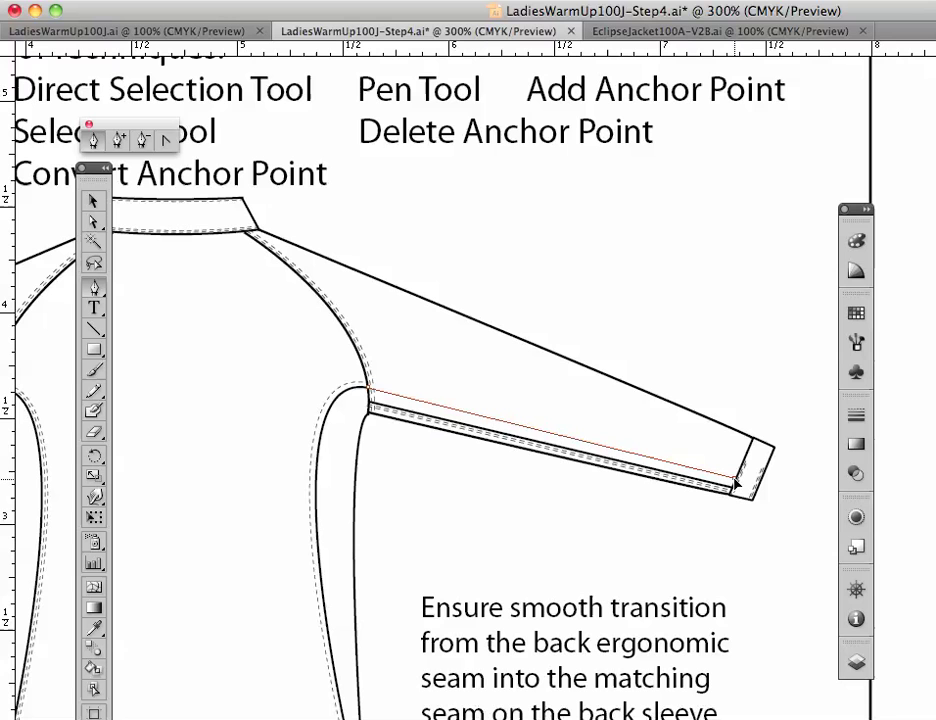
left_click(736, 483)
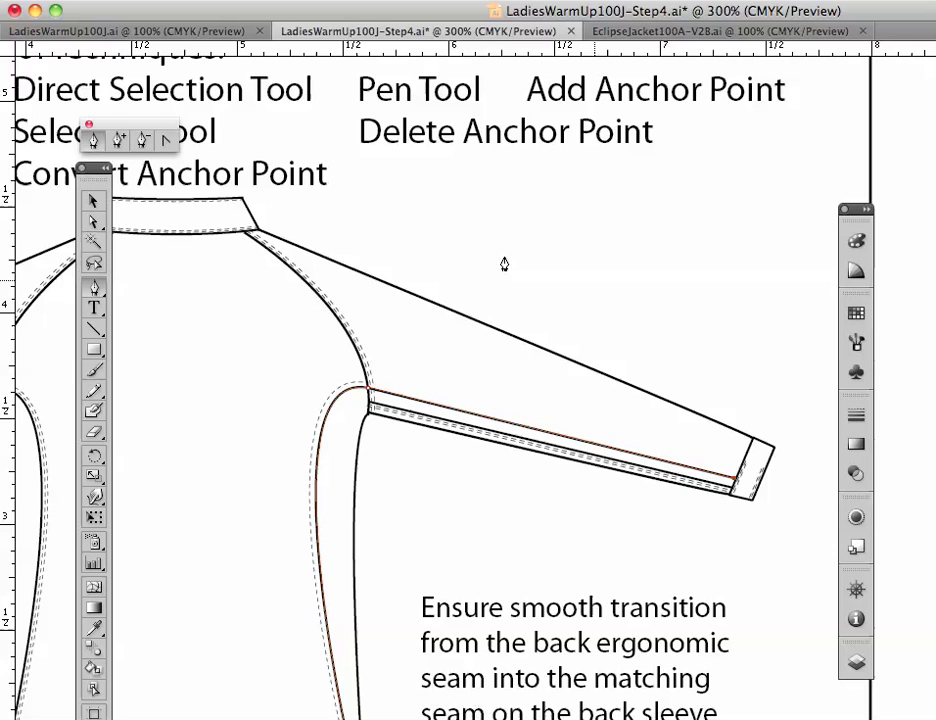
Add a midpoint anchor on the sleeve seam and drag it up into a peak above the sleeve
left_click(119, 141)
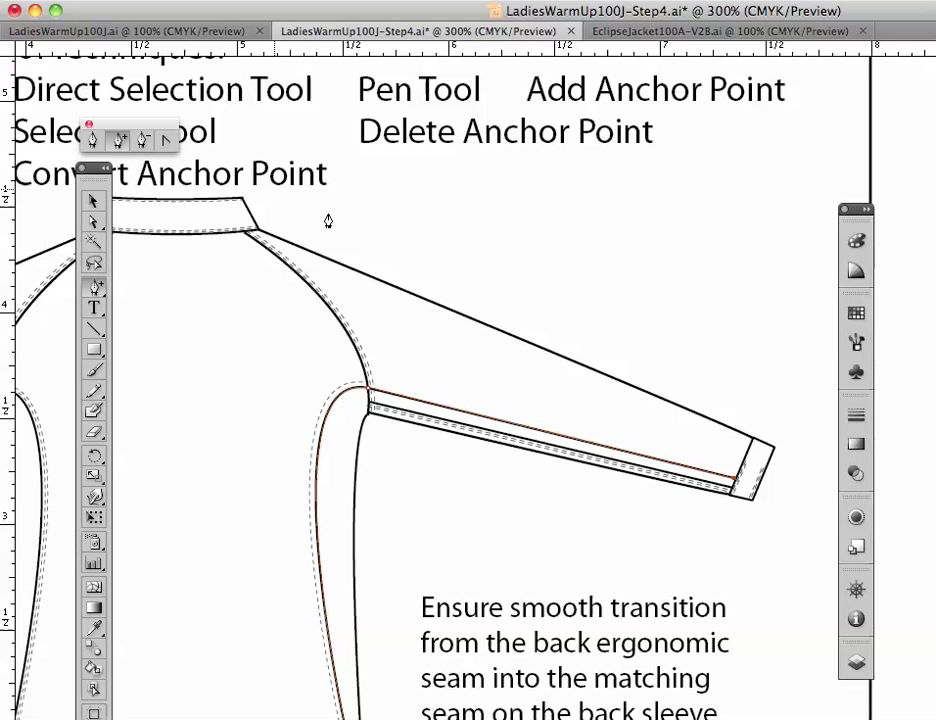
left_click(620, 450)
left_click(94, 221)
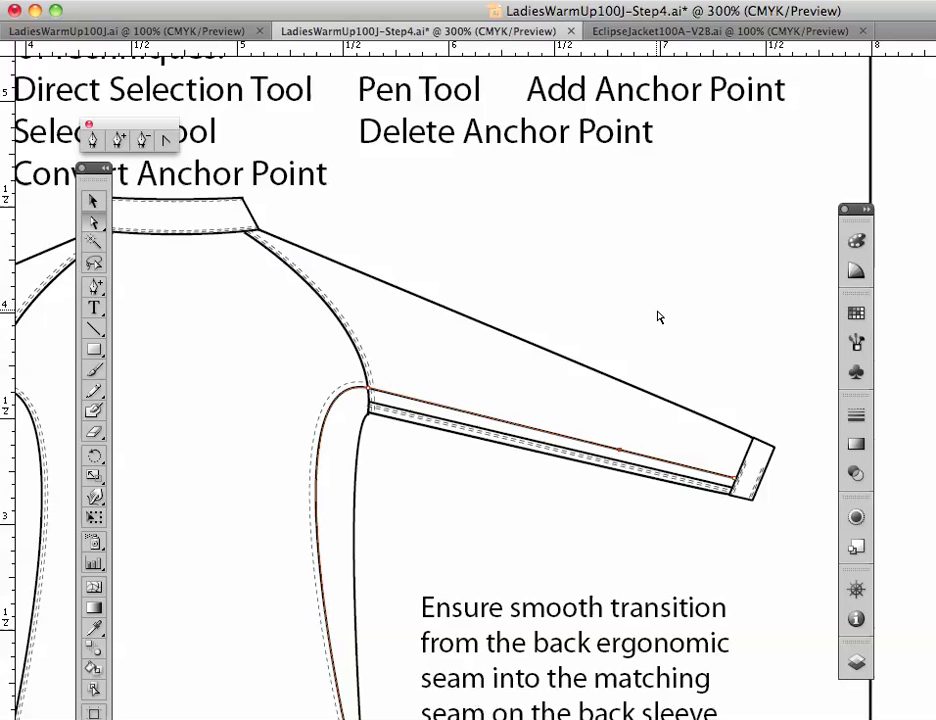
left_click(650, 413)
left_click(622, 452)
left_click_drag(622, 452, 651, 313)
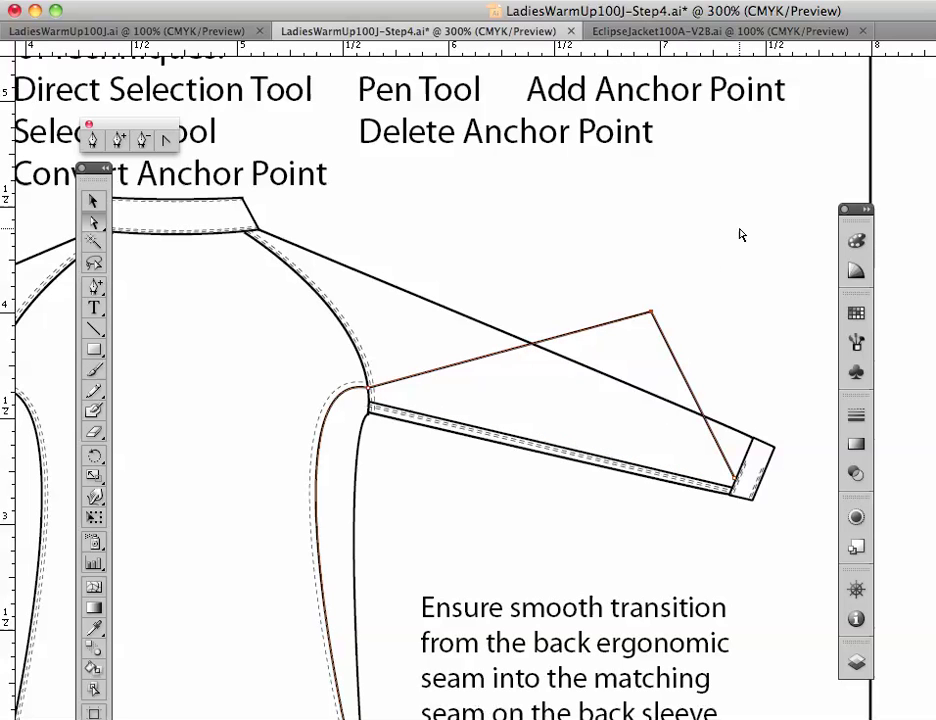
Convert the peak anchor to a smooth point and reshape the arc's left-side curve handles
left_click(167, 143)
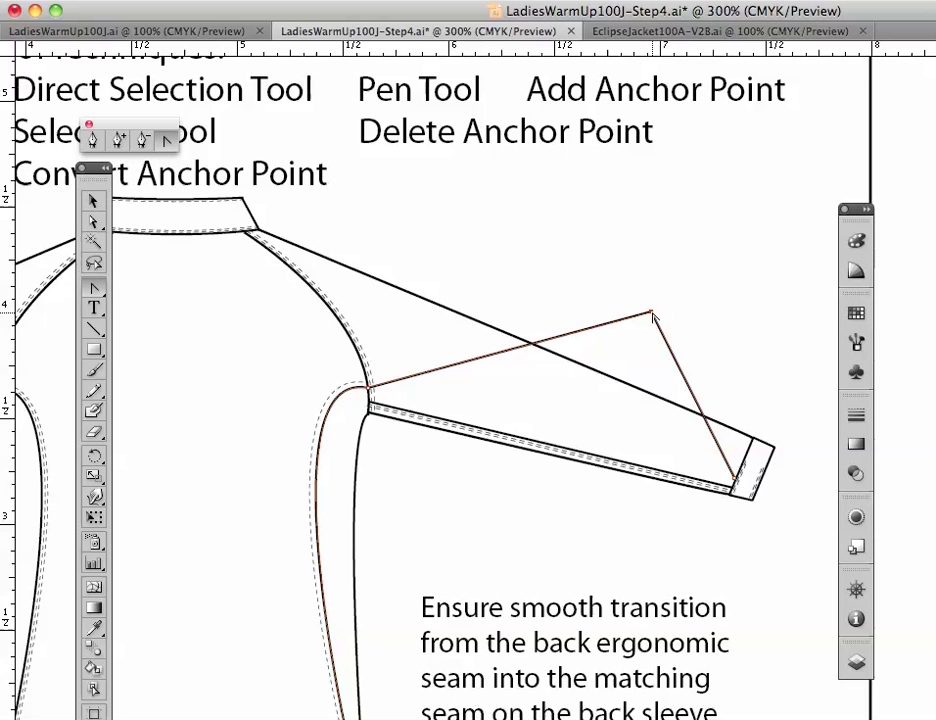
left_click_drag(652, 313, 741, 287)
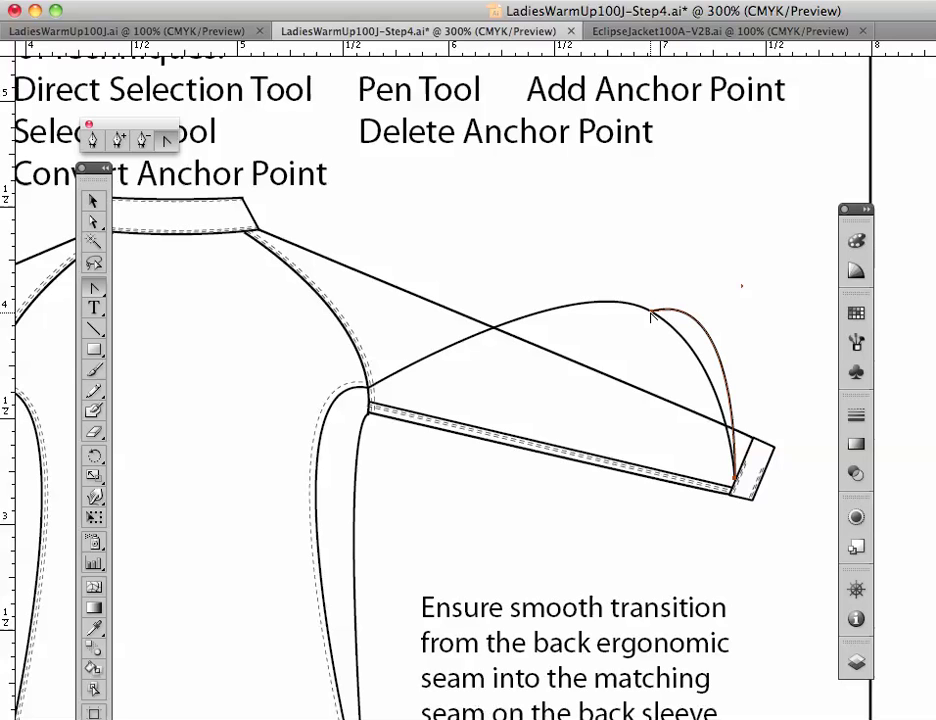
key("a")
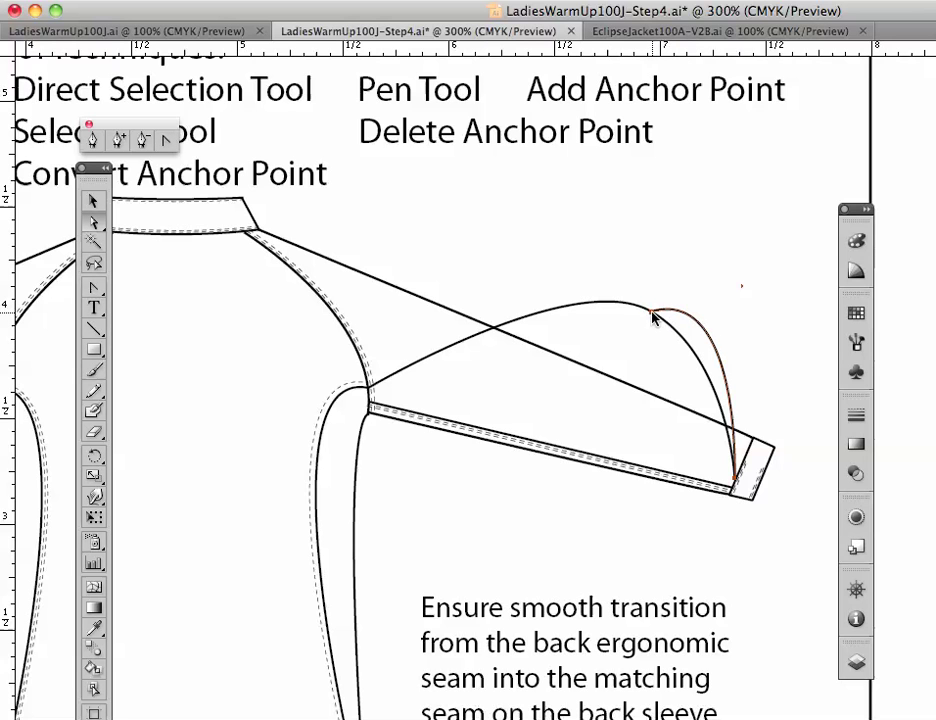
left_click(651, 313)
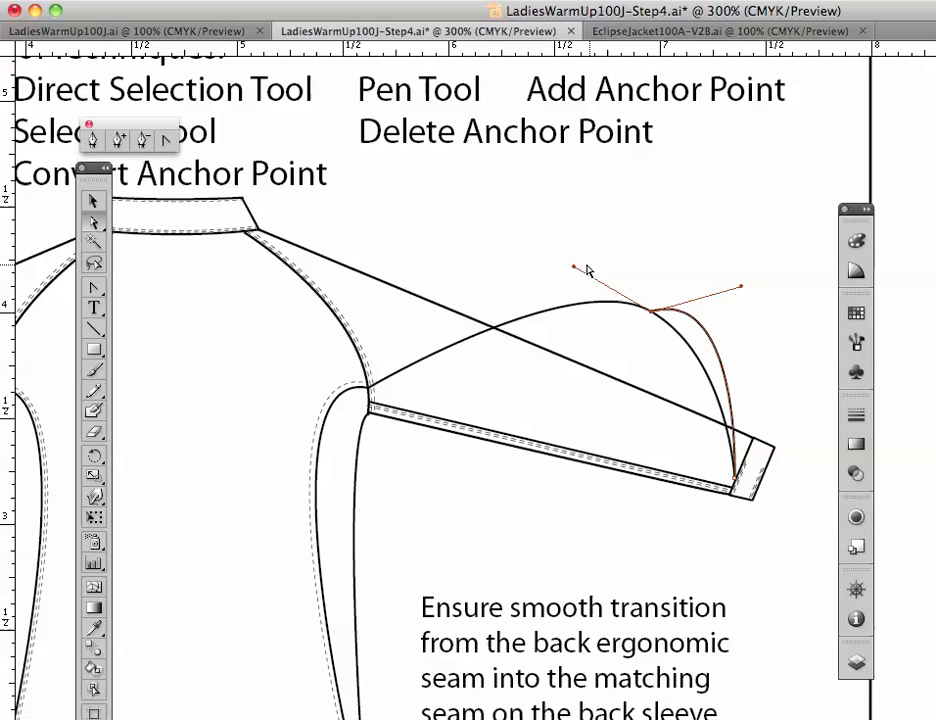
left_click_drag(574, 268, 608, 227)
left_click(620, 308)
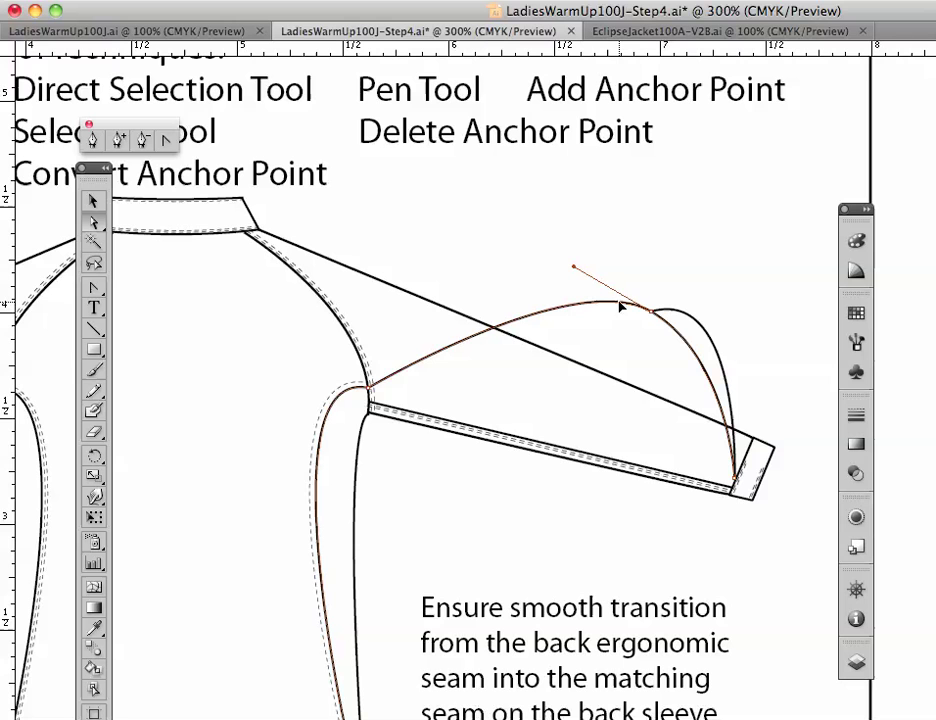
left_click_drag(574, 268, 624, 227)
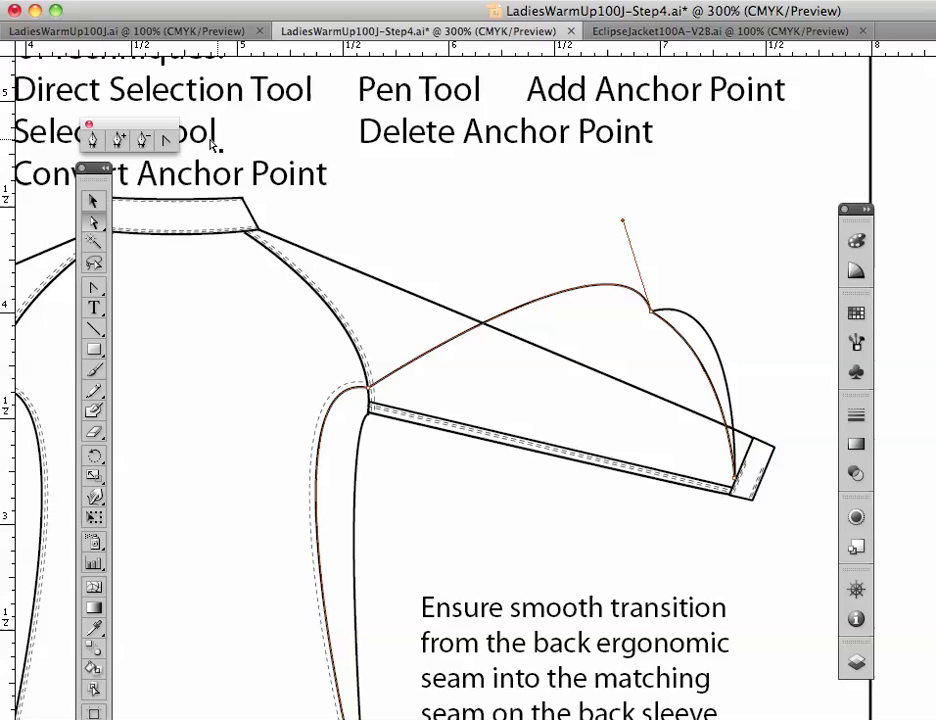
Undo the arc edits to return toward the straight sleeve seam
left_click(167, 141)
key("super+z")
key("super+z")
key("super+z")
key("super+z")
key("super+z")
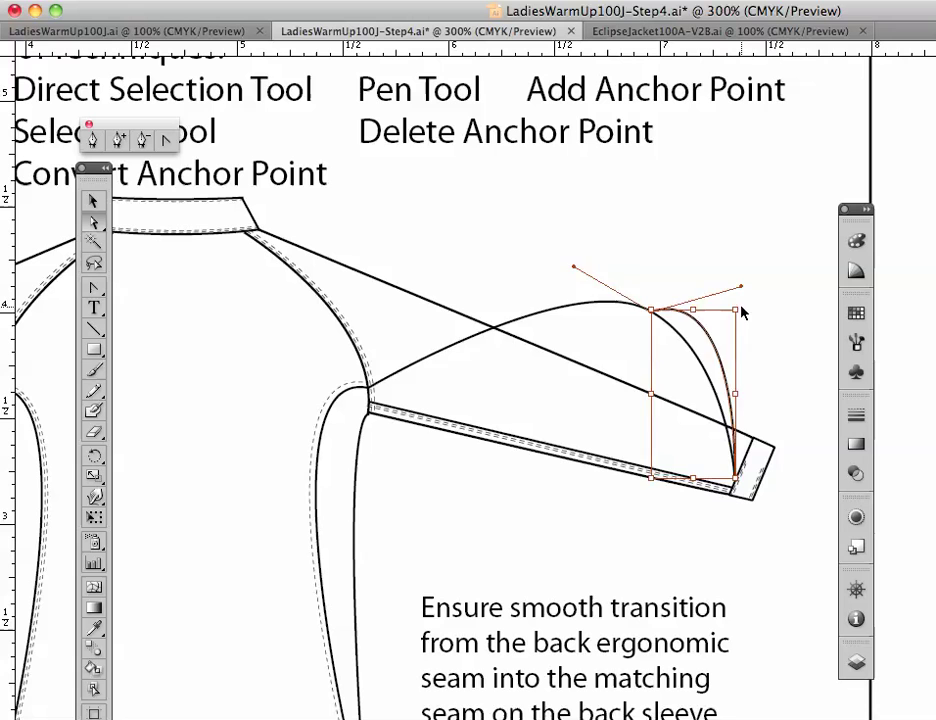
key("super+z")
key("super+z")
key("super+z")
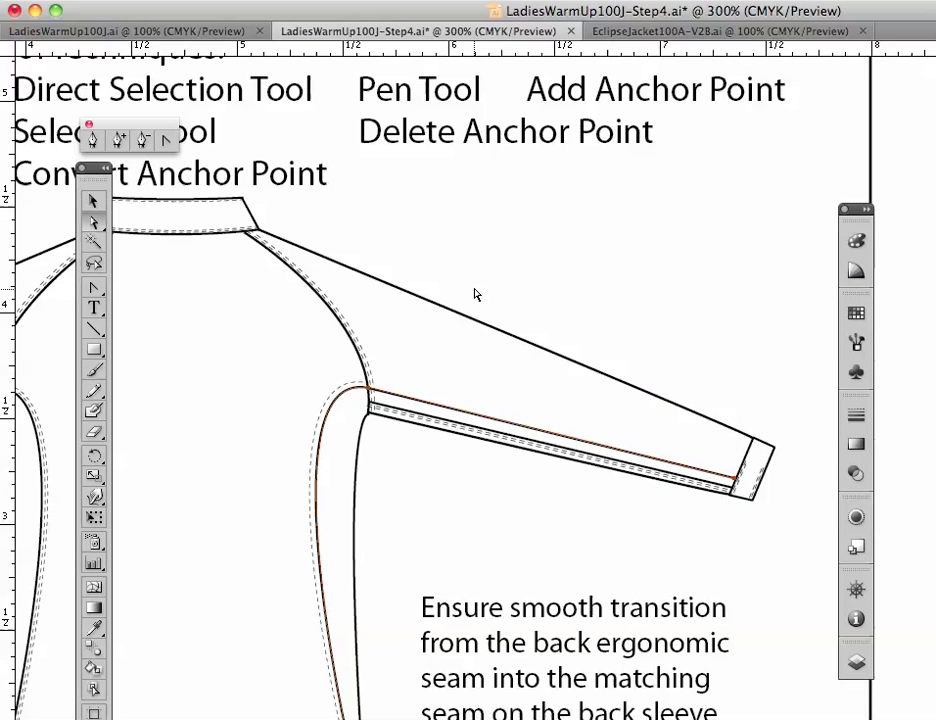
Drag curve handles from the seam's cuff-end anchor so it eases into a gentle arc
left_click(166, 139)
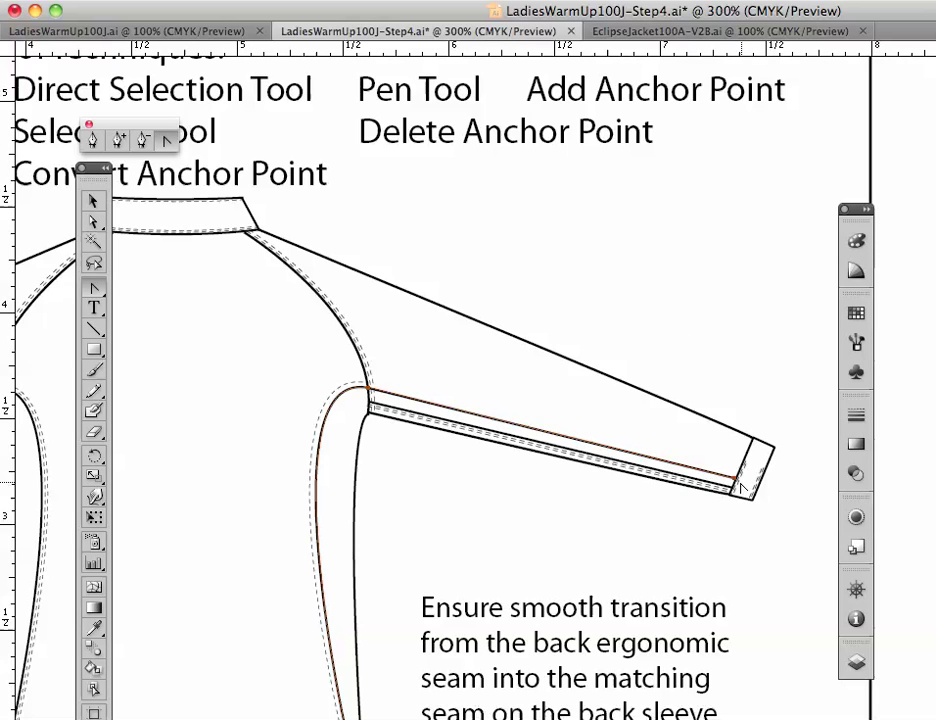
left_click_drag(736, 483, 842, 526)
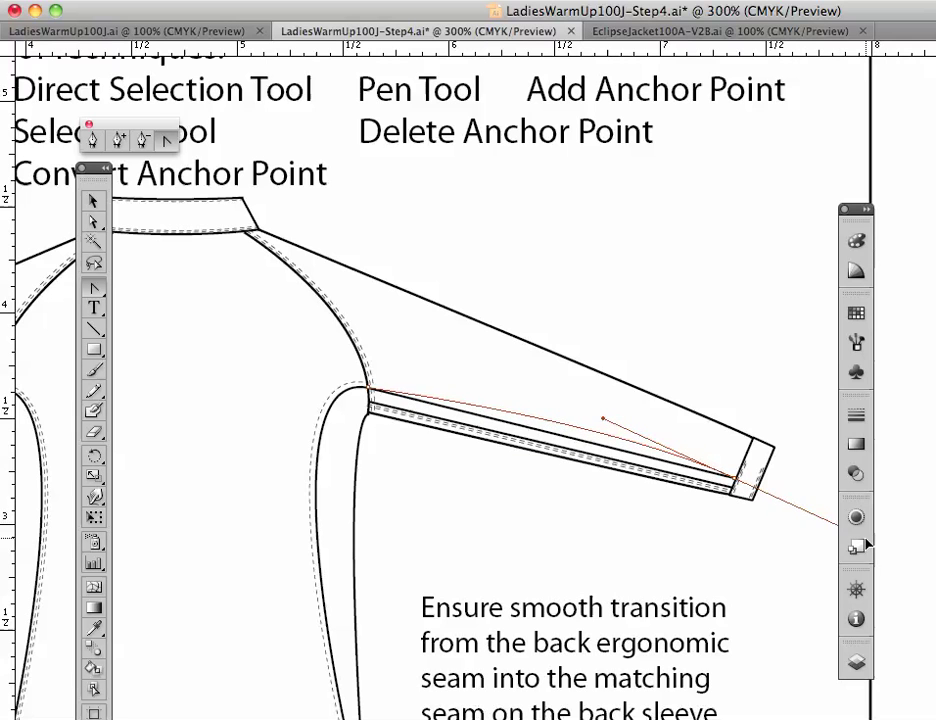
left_click_drag(868, 545, 933, 538)
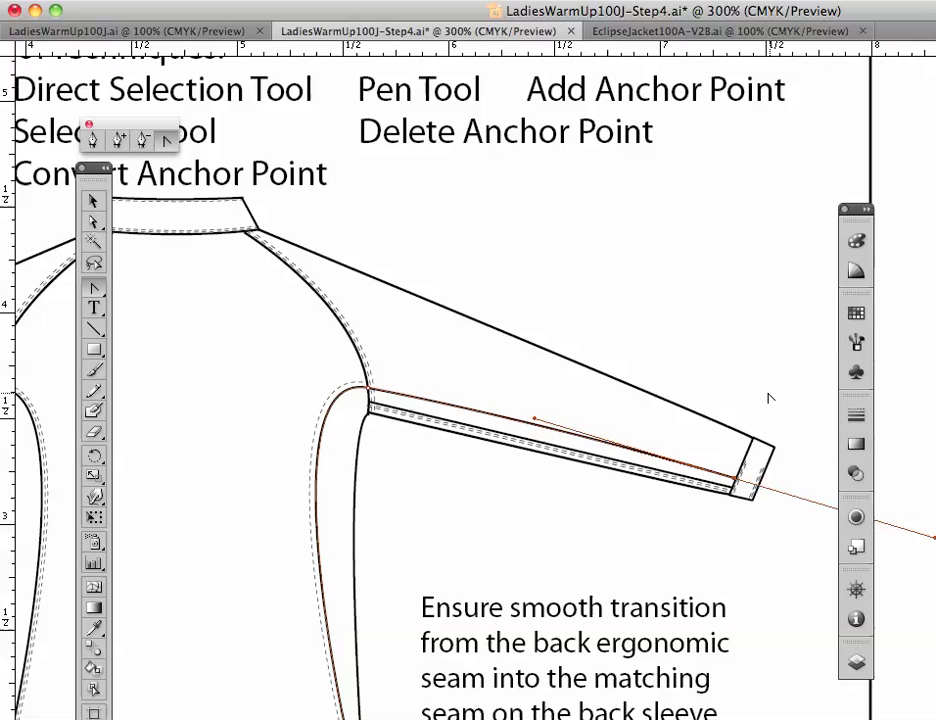
Drag the sleeve seam's cuff-end anchor upward, reshaping the curve near the cuff
left_click(93, 221)
left_click(656, 312)
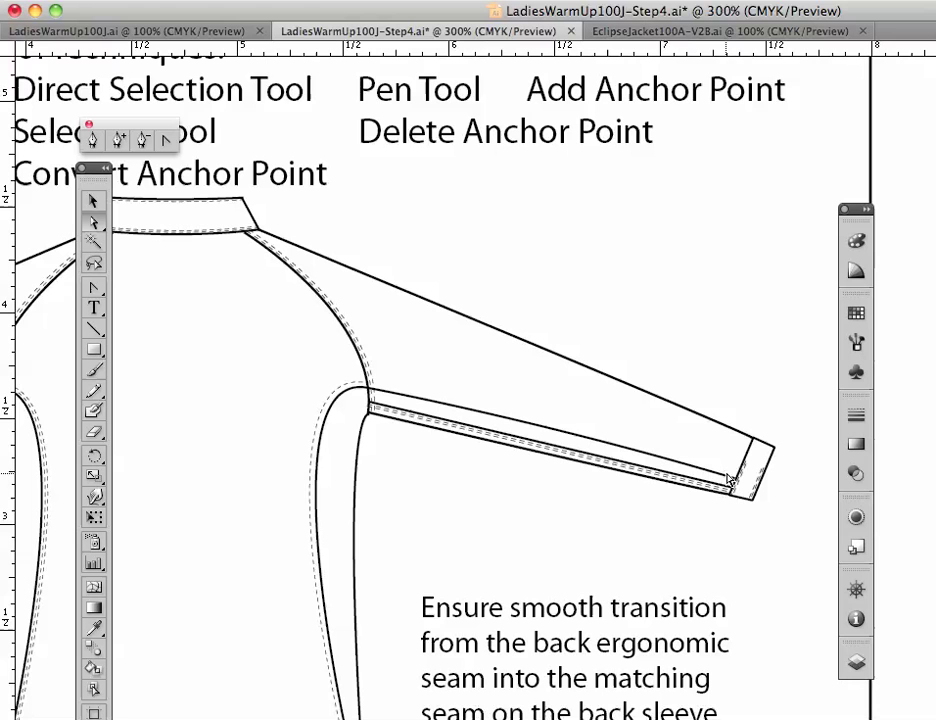
left_click_drag(737, 484, 712, 341)
left_click(618, 203)
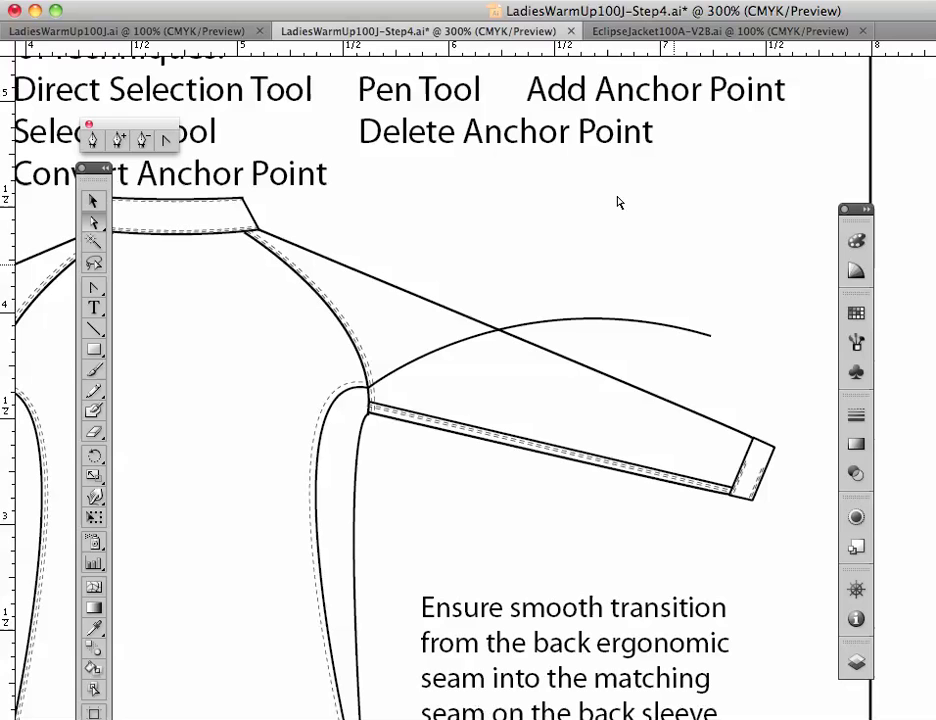
Move the seam curve's loose endpoint back down to the cuff corner
left_click(93, 201)
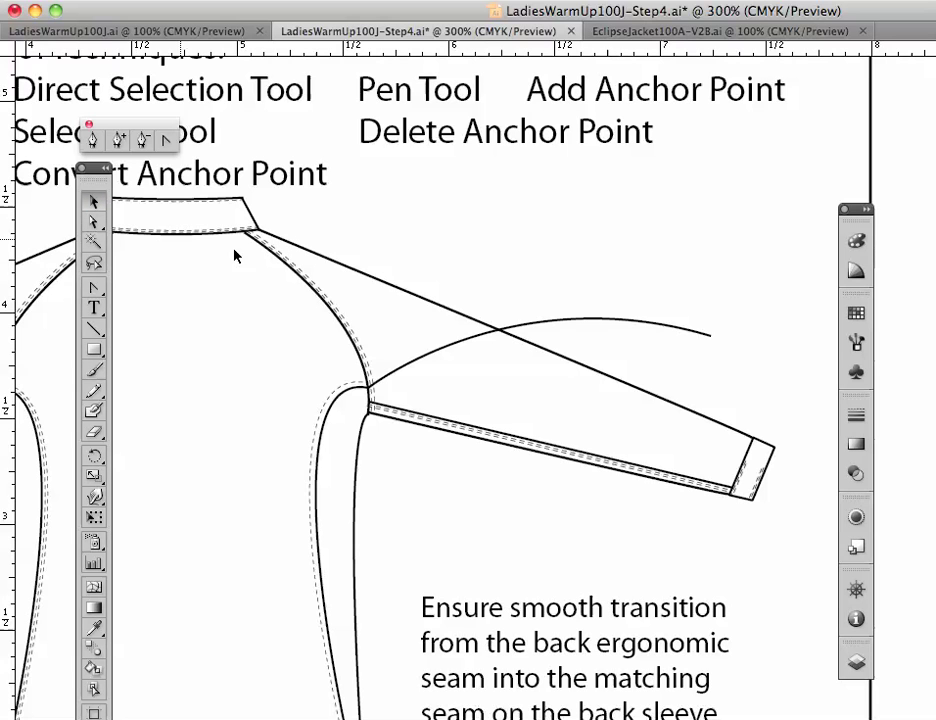
left_click(712, 343)
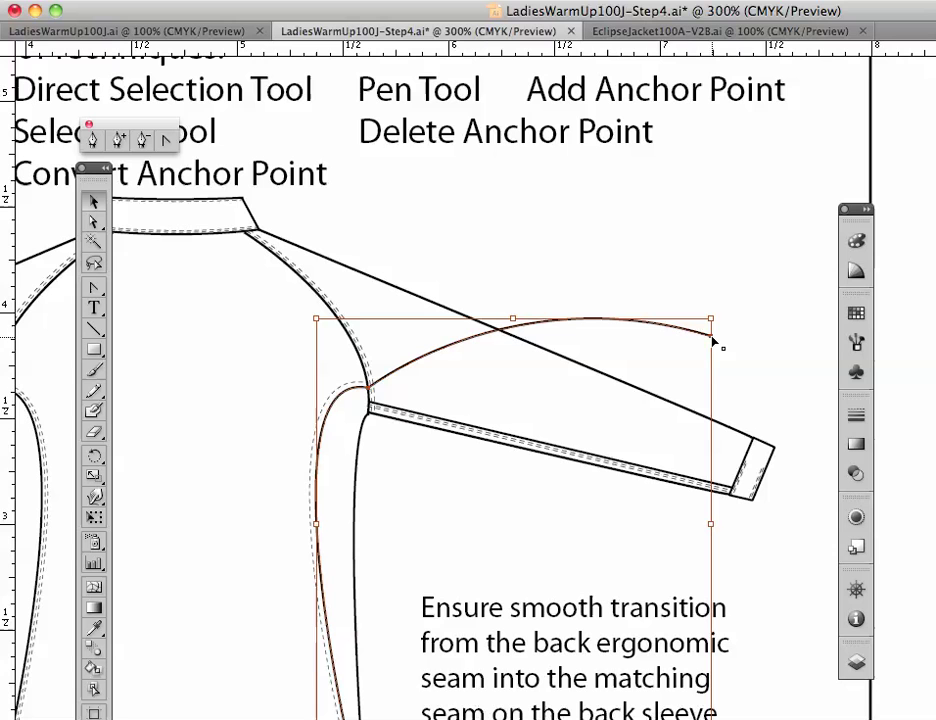
left_click(583, 226)
key("a")
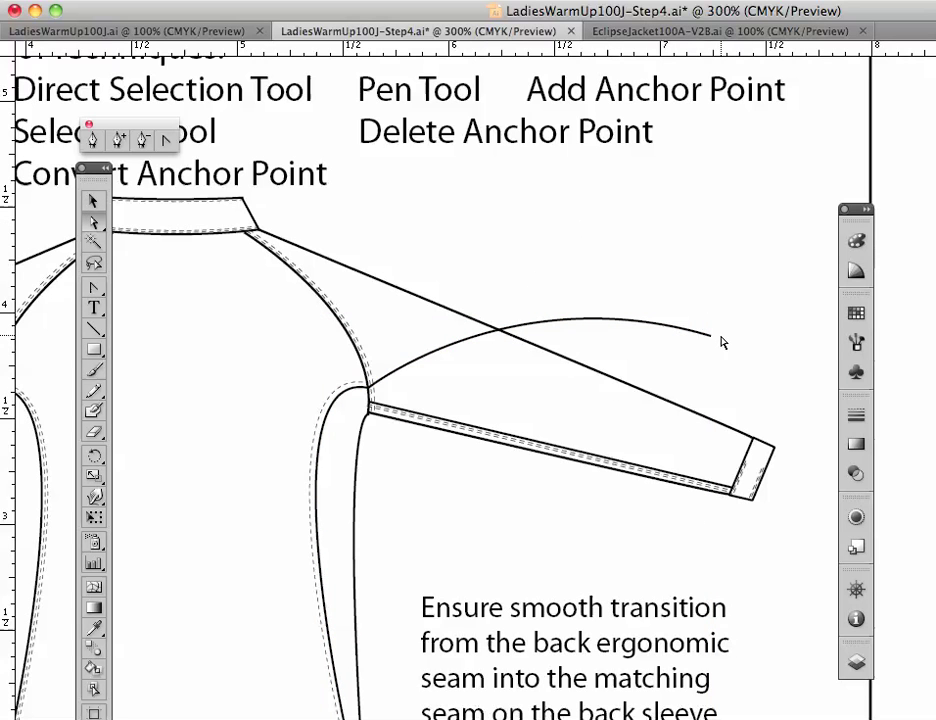
left_click(711, 338)
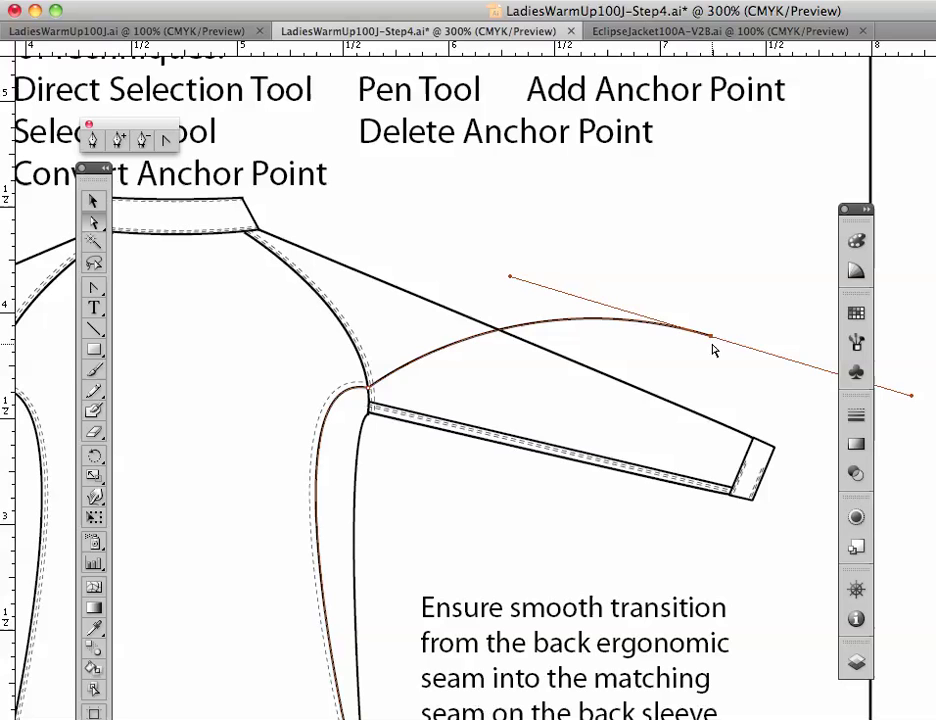
left_click_drag(711, 338, 735, 483)
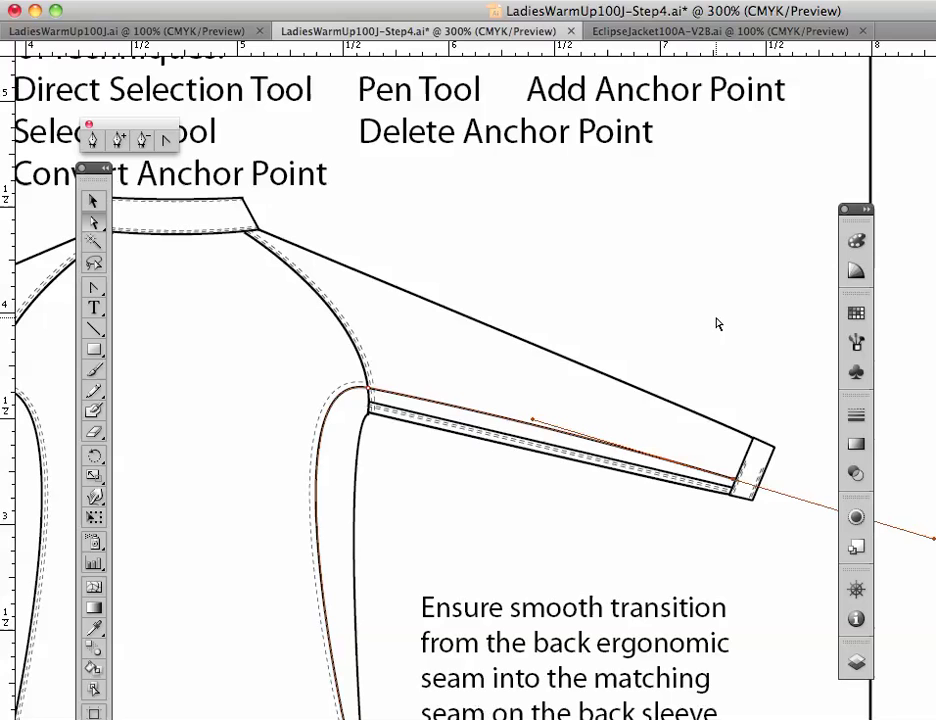